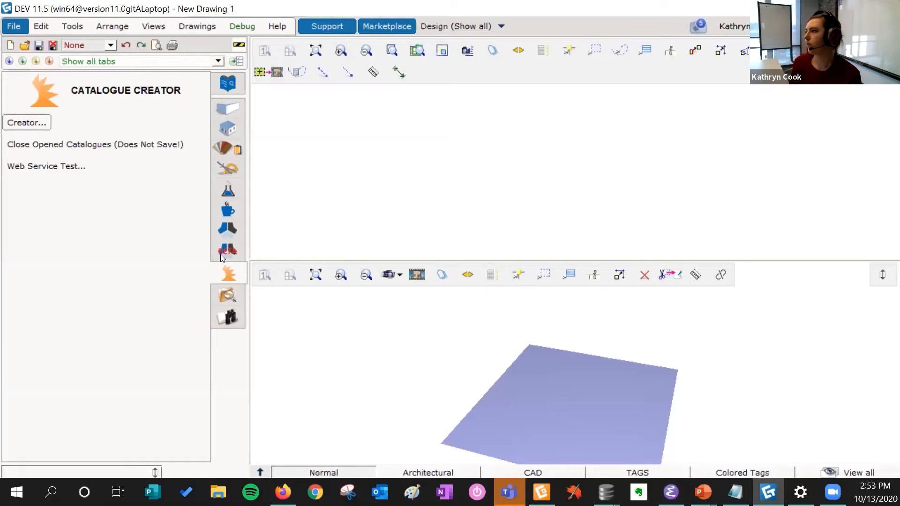
Step: Switch to the Catalogue Creator toolbox and launch the Creator
mouse_move(223, 253)
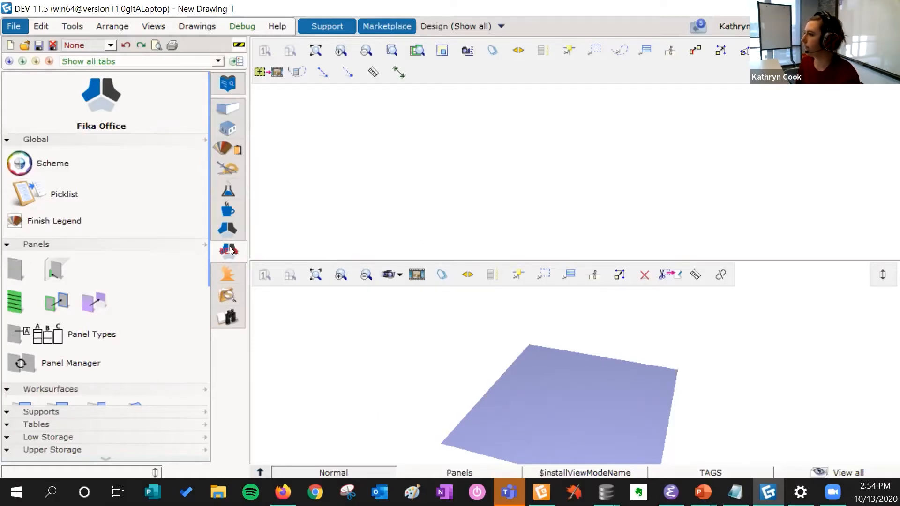
click(235, 276)
click(29, 123)
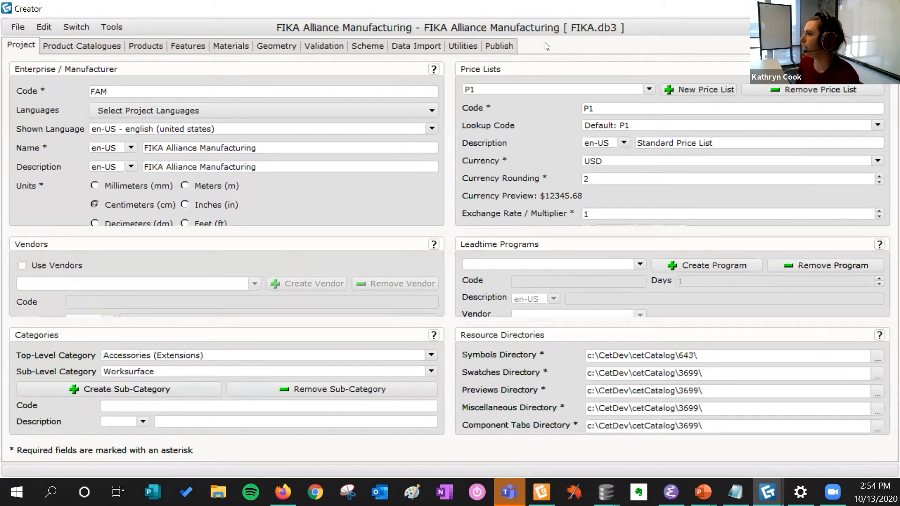
click(18, 27)
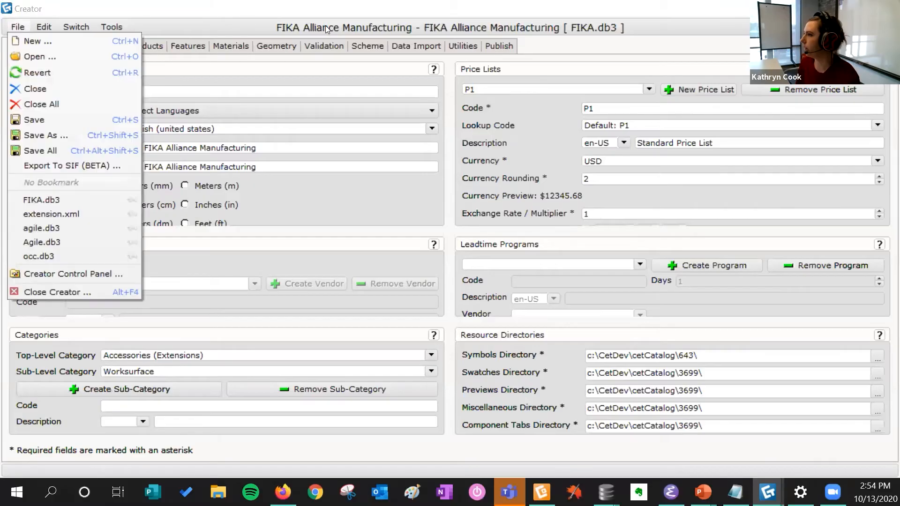
click(398, 33)
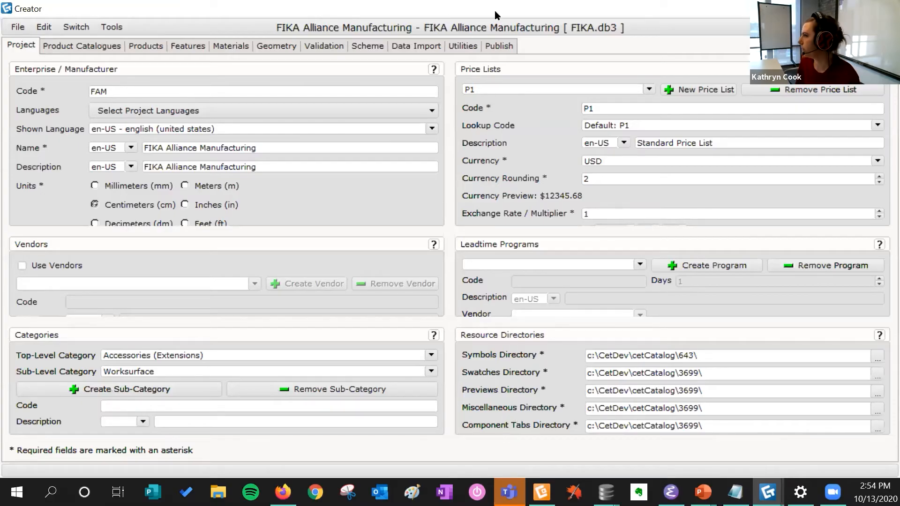
click(850, 8)
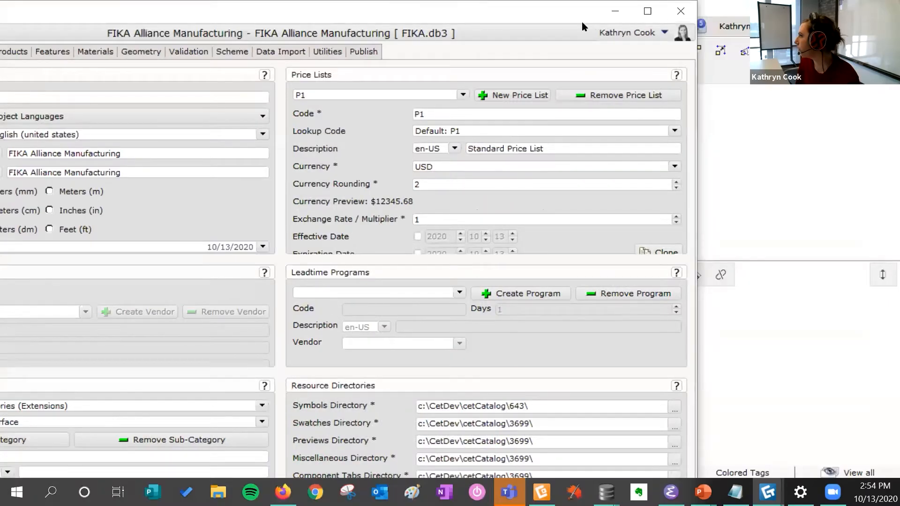
drag(557, 20, 563, 57)
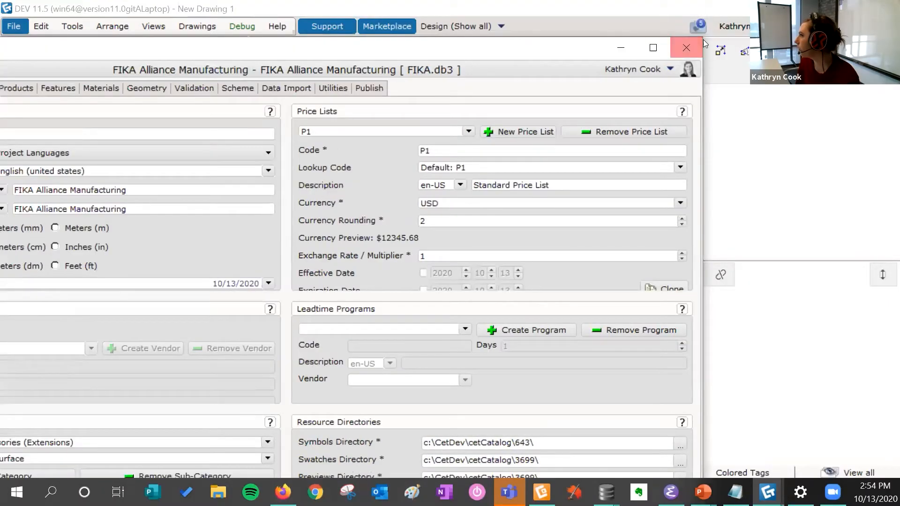
drag(703, 39, 647, 56)
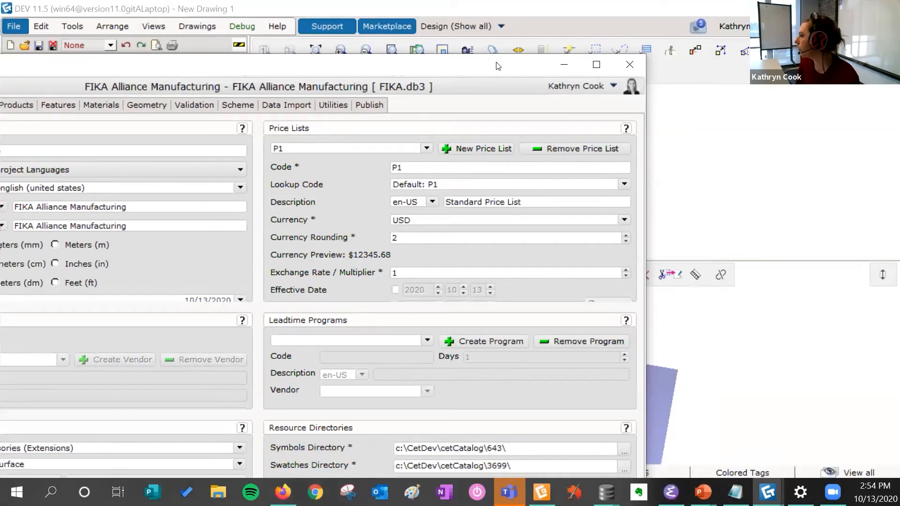
drag(498, 67, 662, 2)
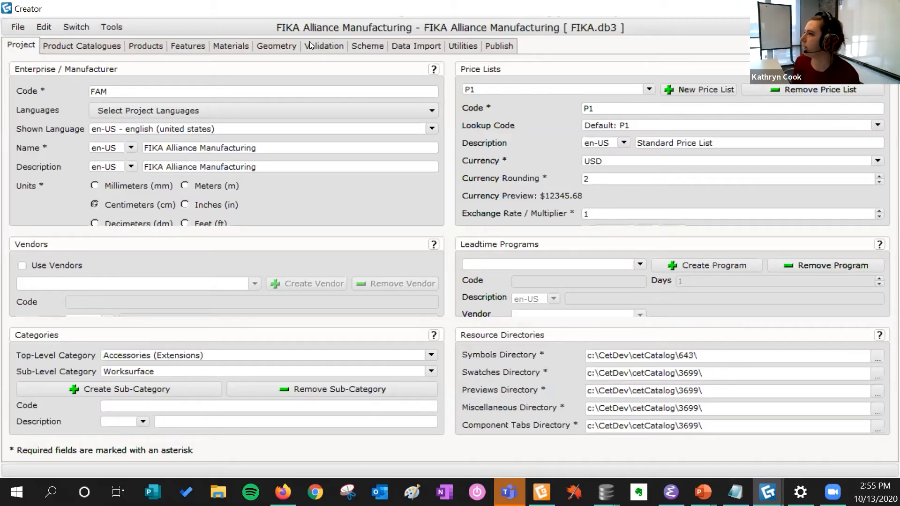
Step: Open the Scheme tab of the FIKA project in the Creator
click(368, 45)
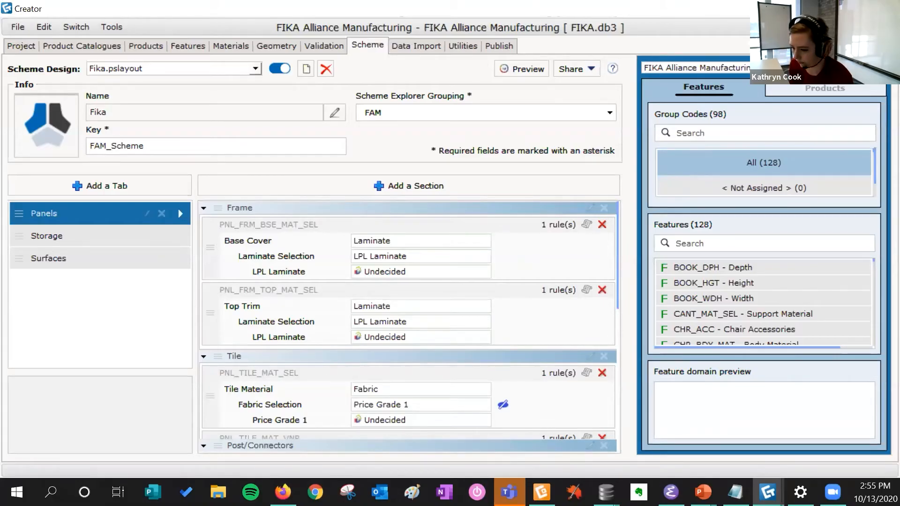
click(820, 8)
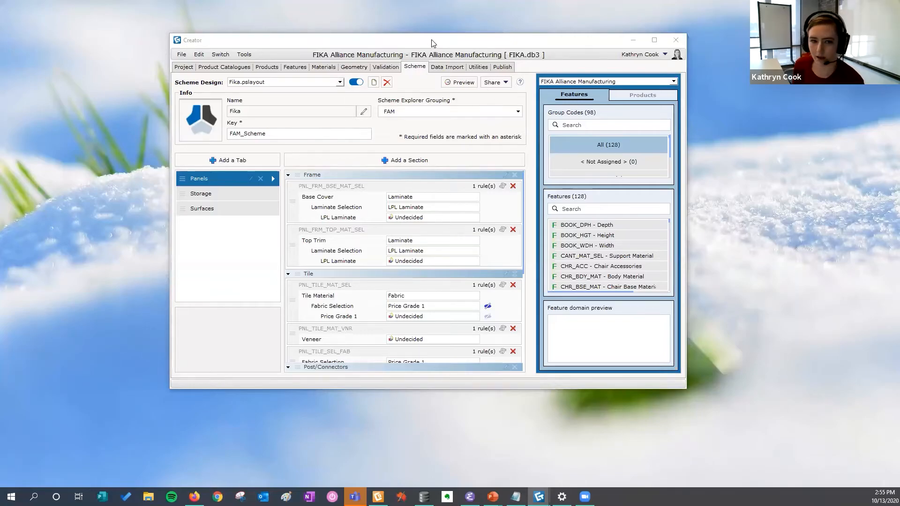
drag(428, 47, 445, 65)
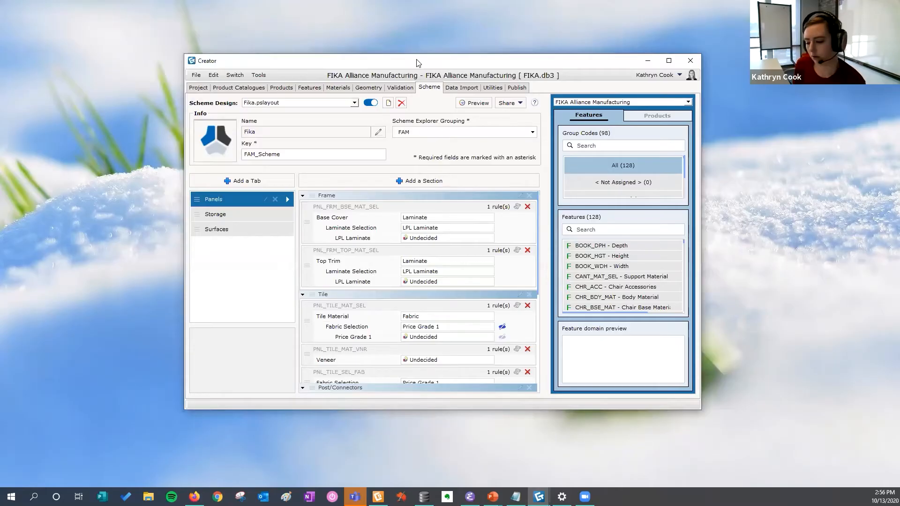
click(885, 286)
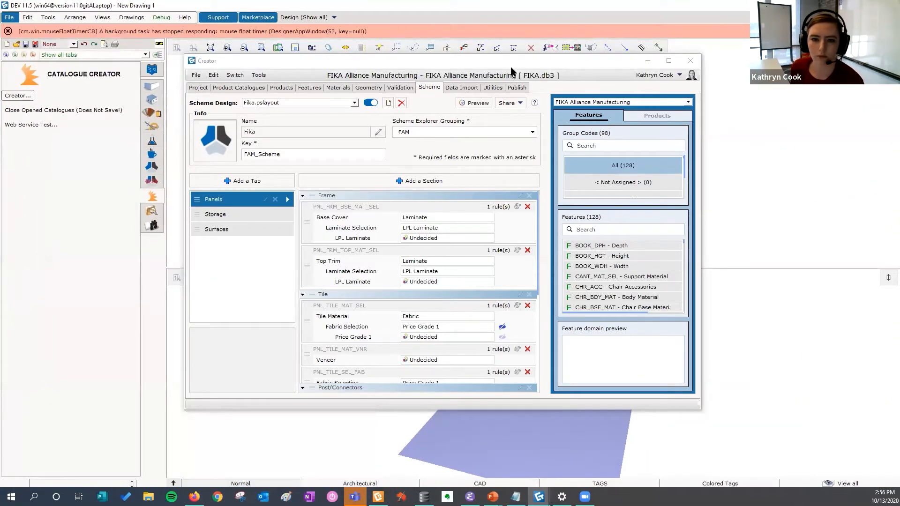
drag(511, 69, 546, 75)
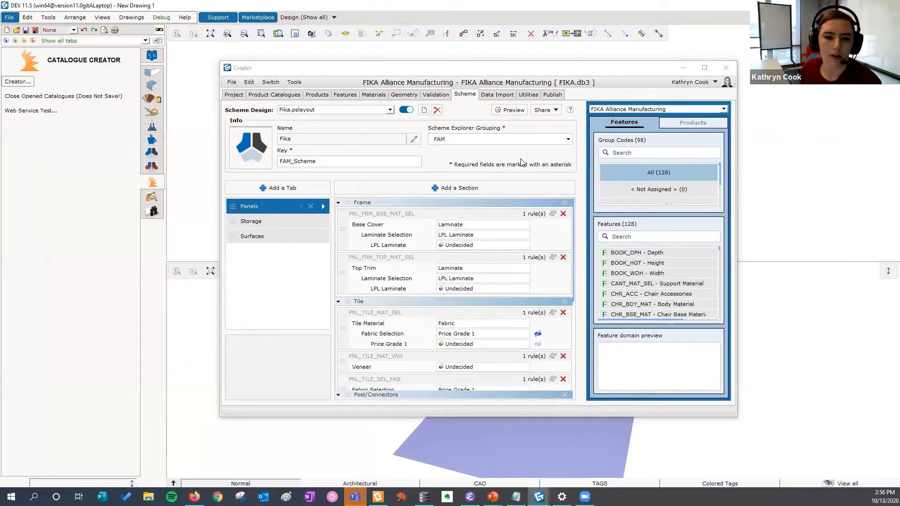
Step: Create a new scheme design and name it with the author's first name followed by "'s scheme"
click(424, 109)
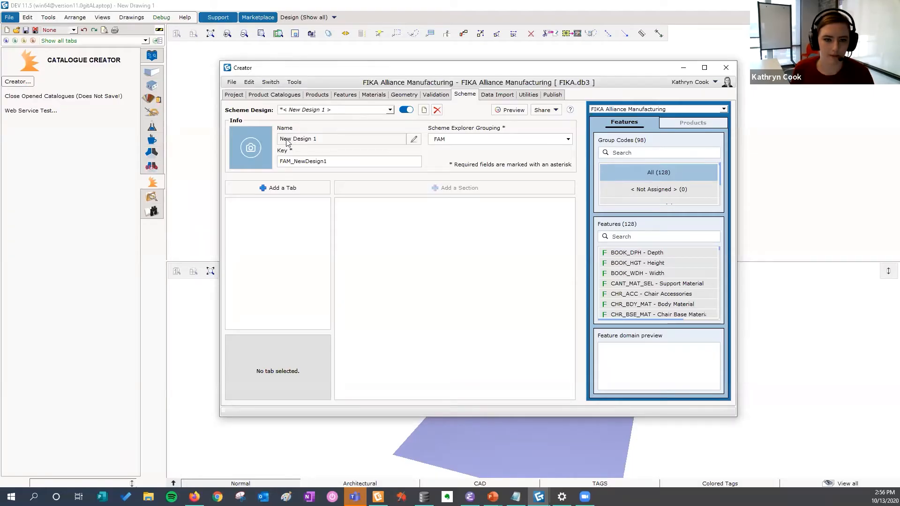
click(414, 140)
key(shift+Left)
key(shift+Left)
key(shift+Left)
key(shift+Left)
key(ctrl+a)
text(K)
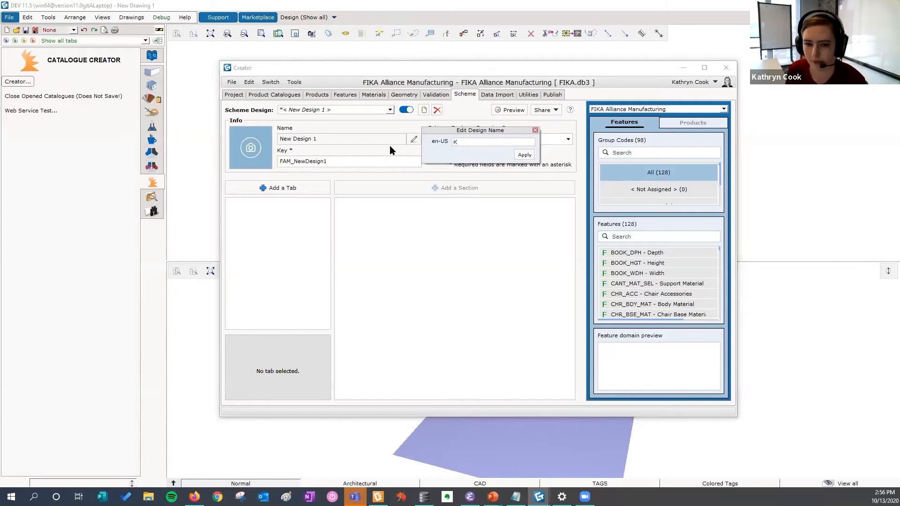
text(athryn's scheme)
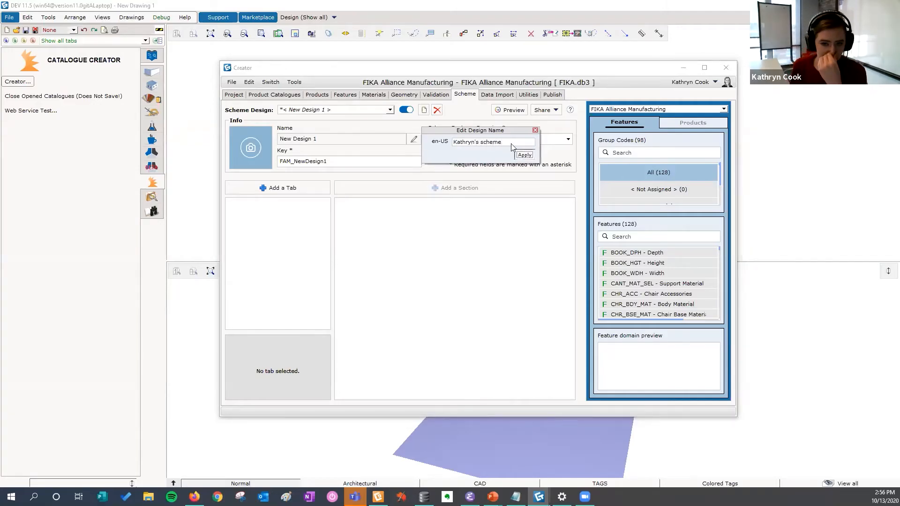
click(524, 155)
Step: Preview the new scheme and browse the Schemes Explorer, including the CET Designer scheme group
drag(346, 163, 305, 161)
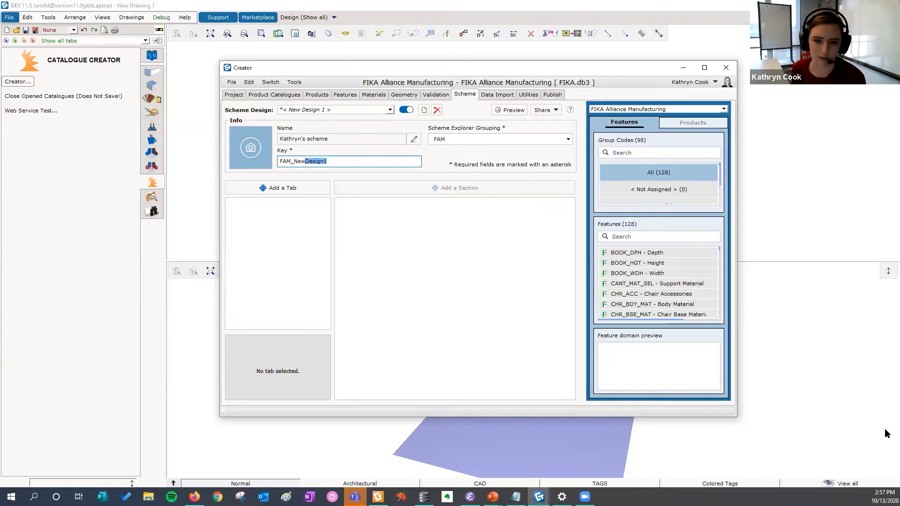
click(513, 109)
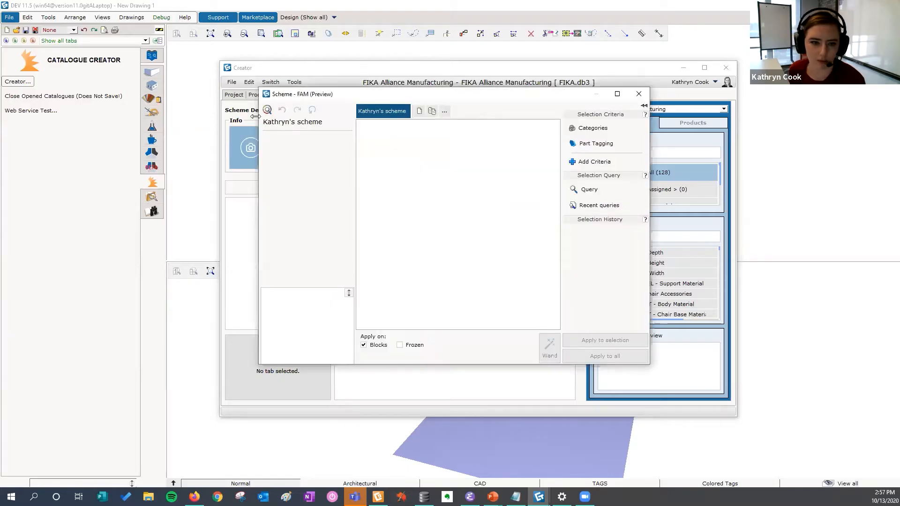
click(280, 110)
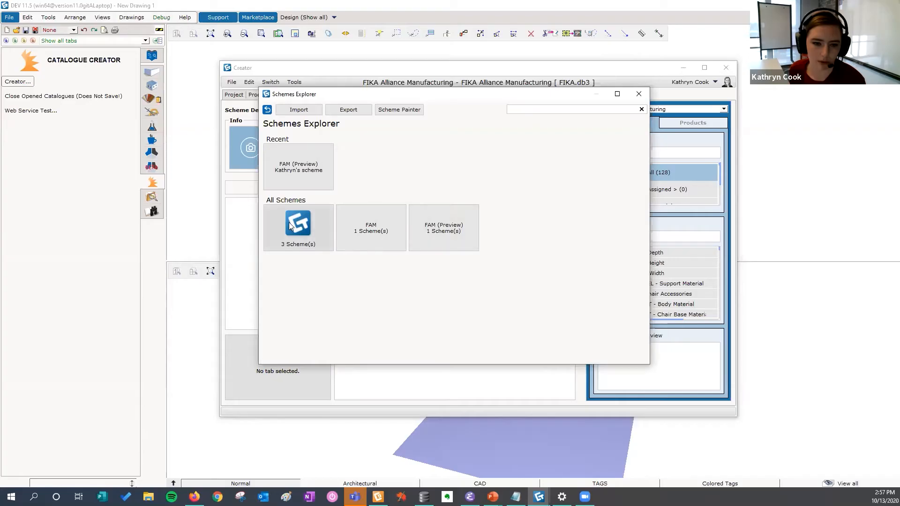
click(298, 230)
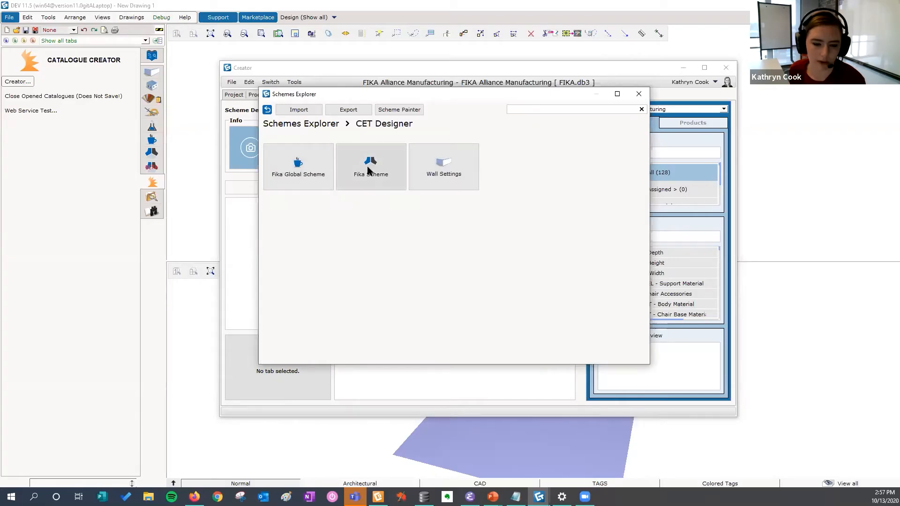
click(267, 110)
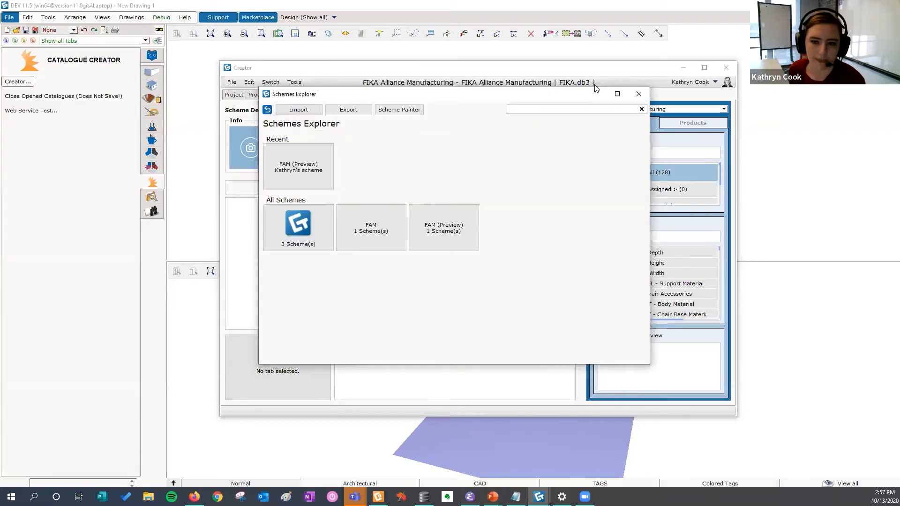
click(638, 94)
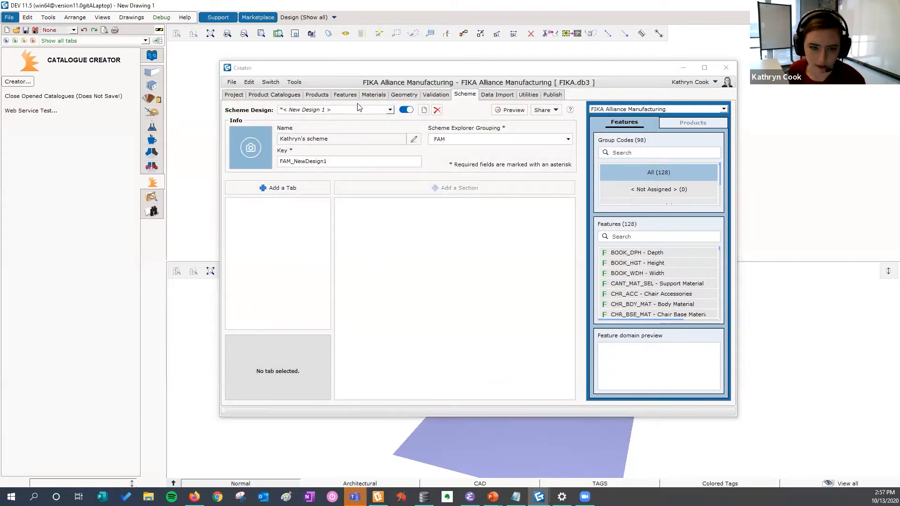
double_click(335, 162)
click(327, 160)
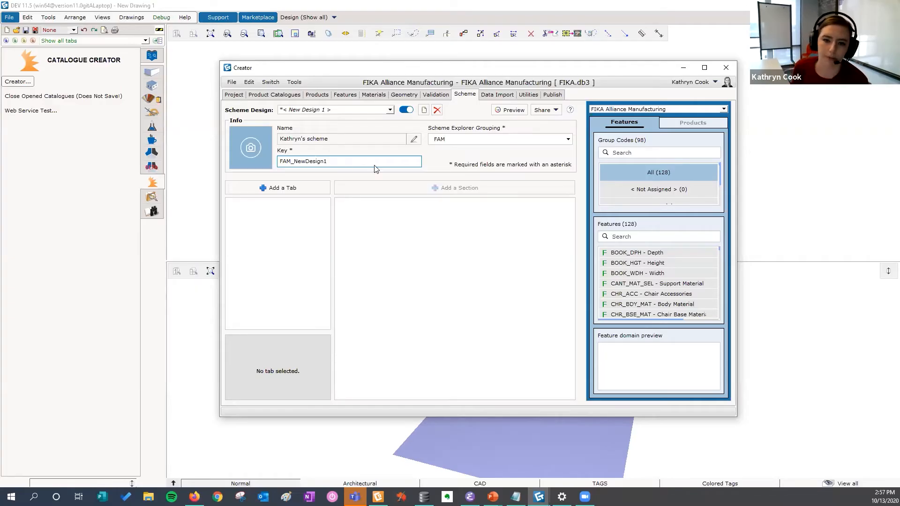
click(462, 137)
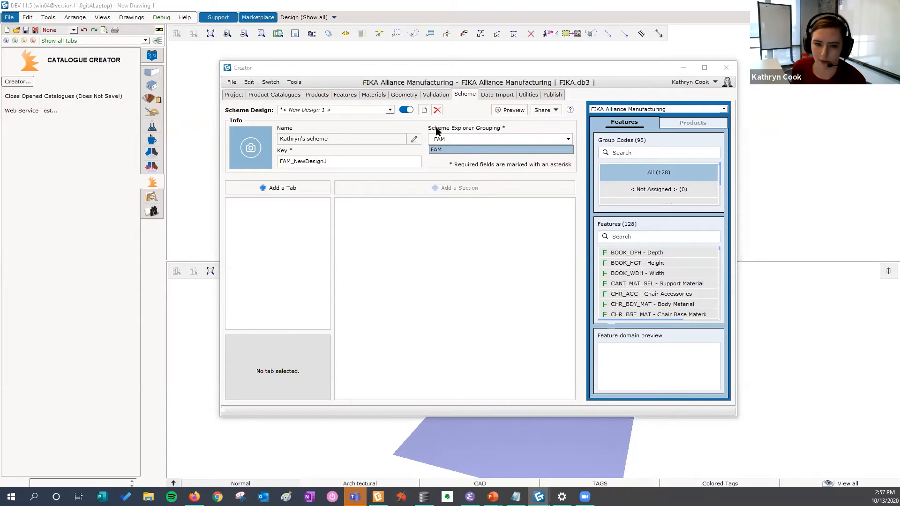
click(510, 110)
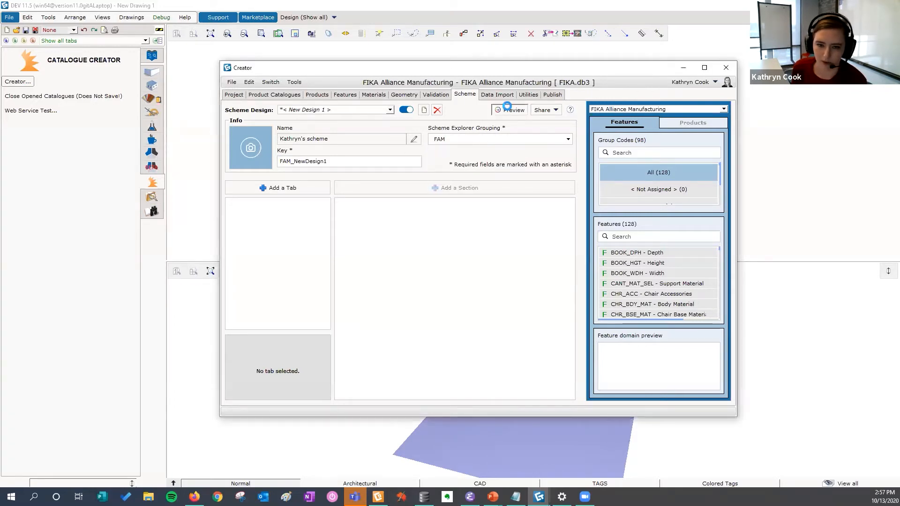
click(267, 110)
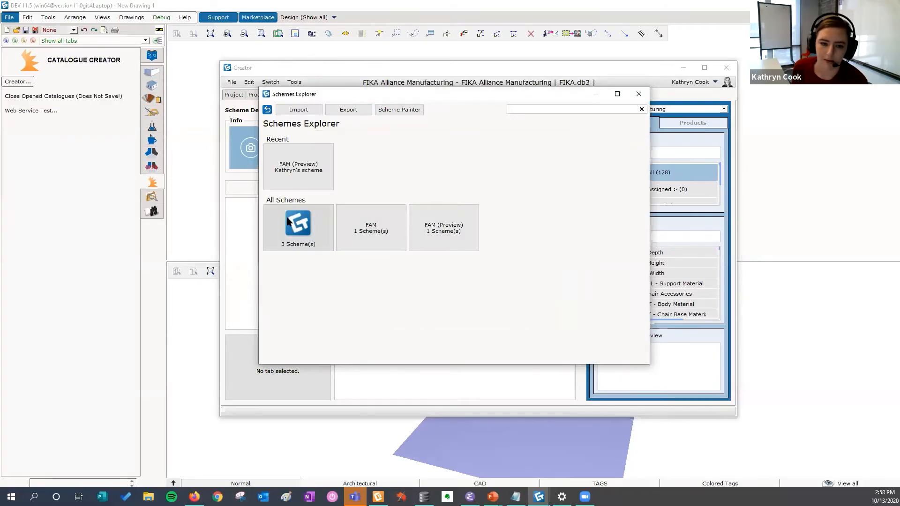
click(287, 221)
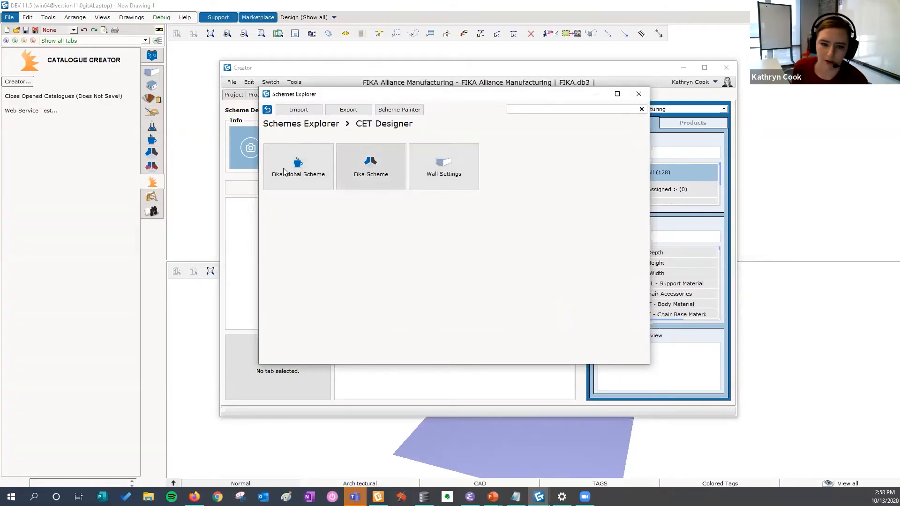
click(268, 109)
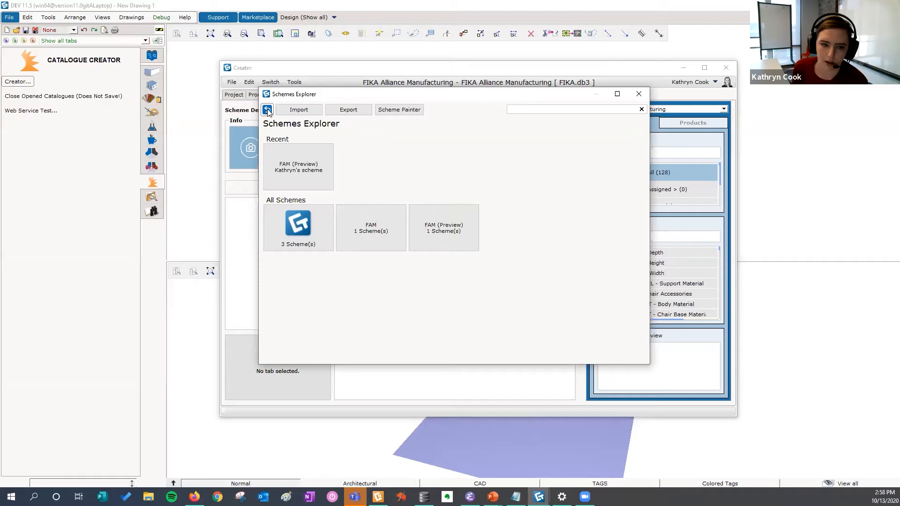
click(639, 96)
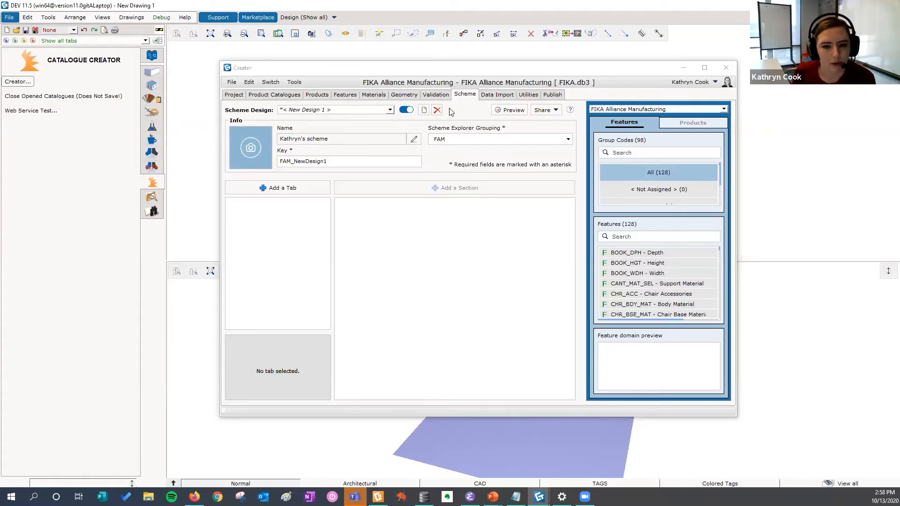
Step: Add a tab to the scheme design and label it Surfaces
click(406, 110)
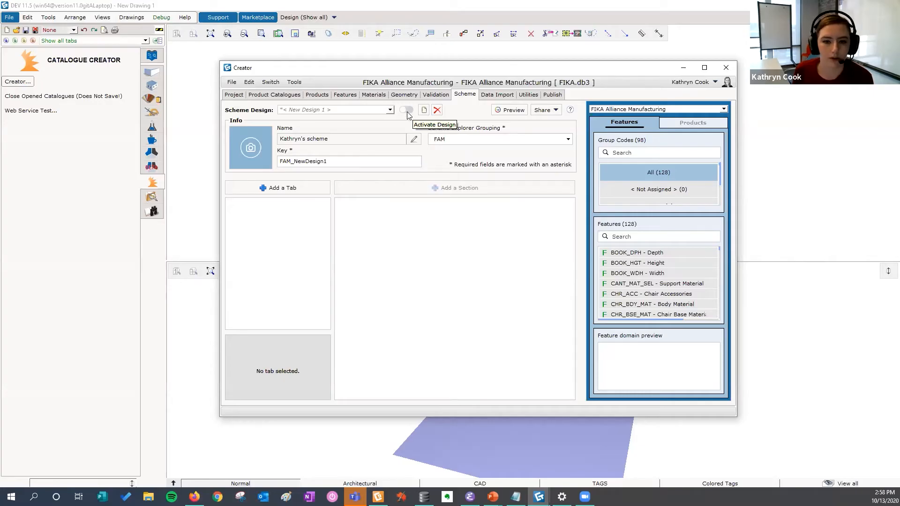
click(407, 112)
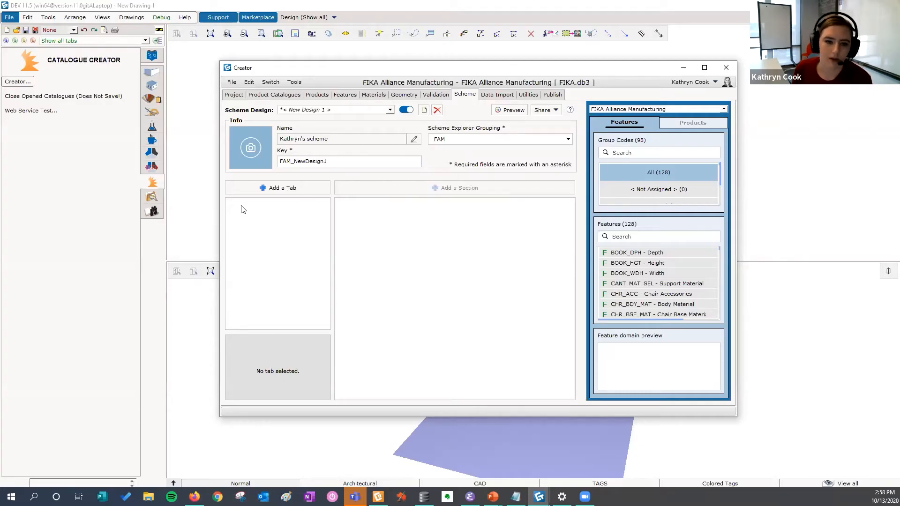
click(279, 189)
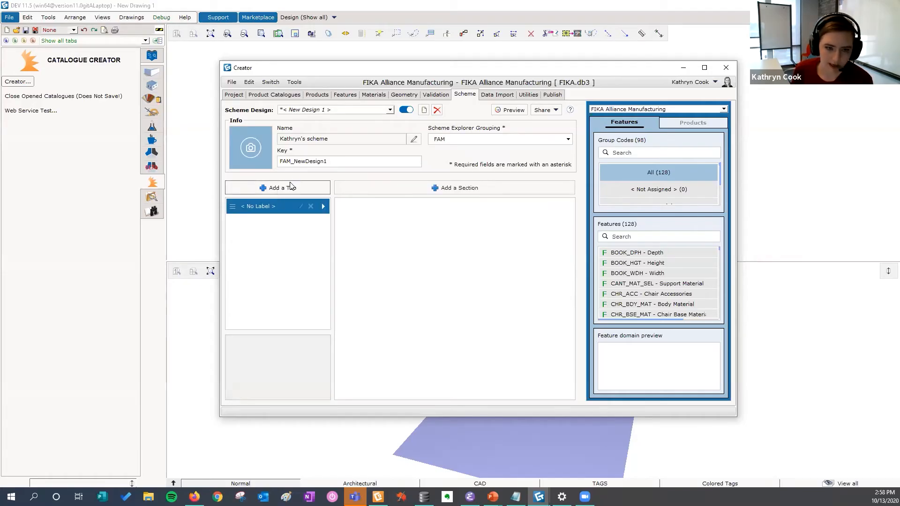
click(301, 207)
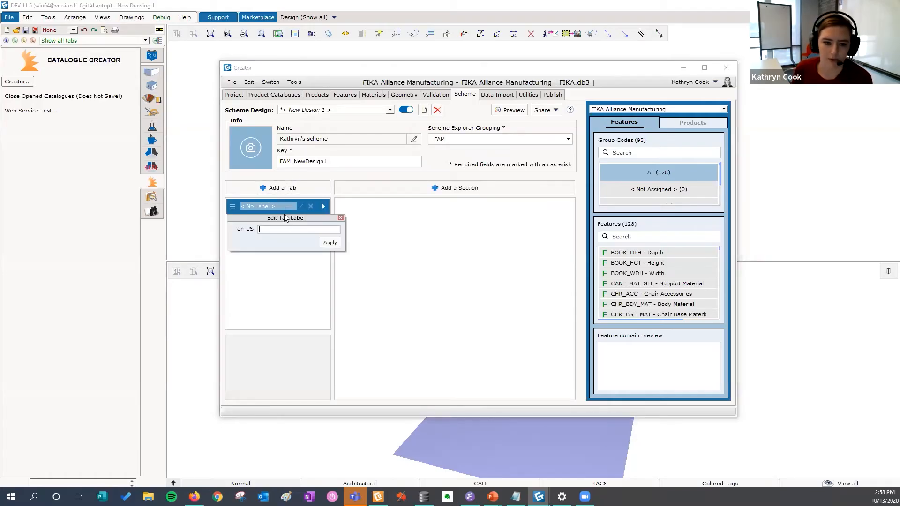
text(Surfaces)
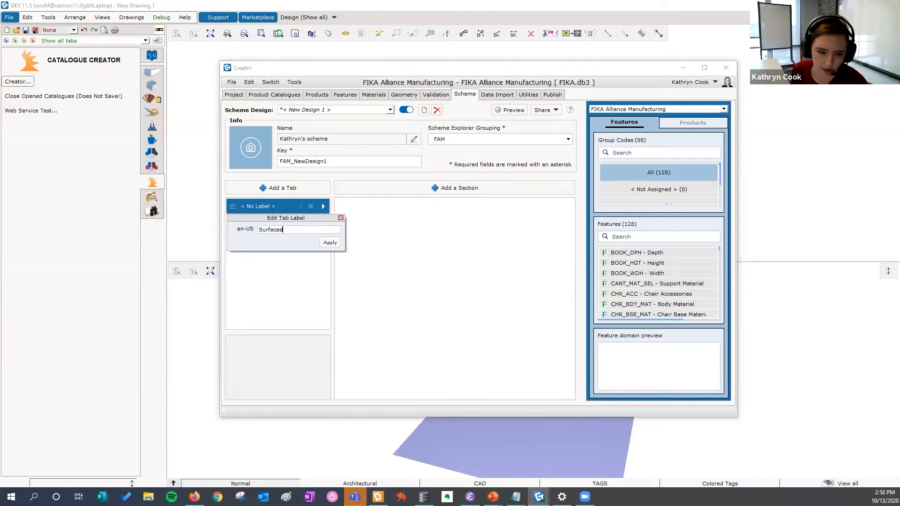
click(330, 242)
Step: Add a second tab and label it Panels
click(282, 187)
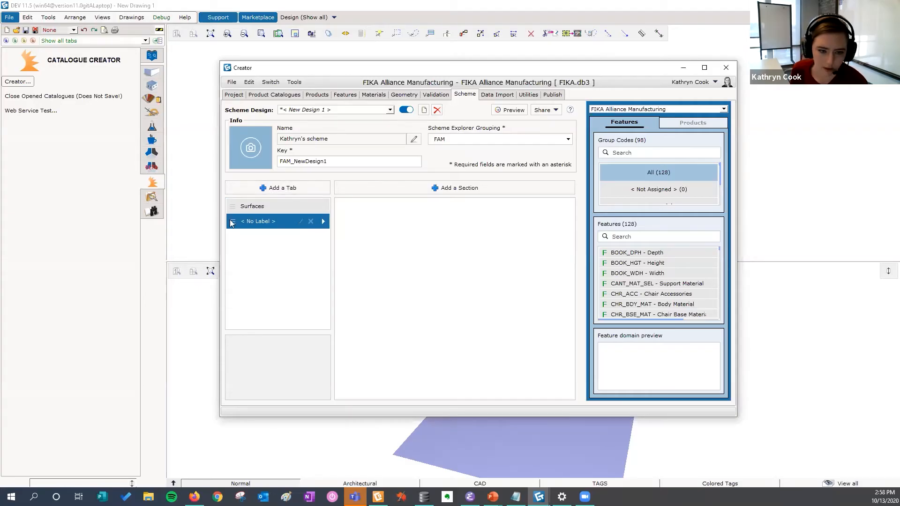
click(291, 221)
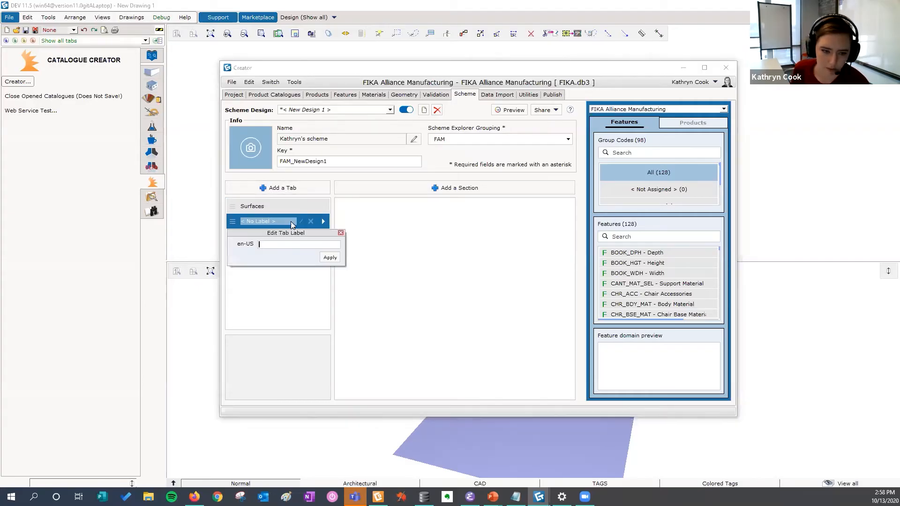
text(Panels)
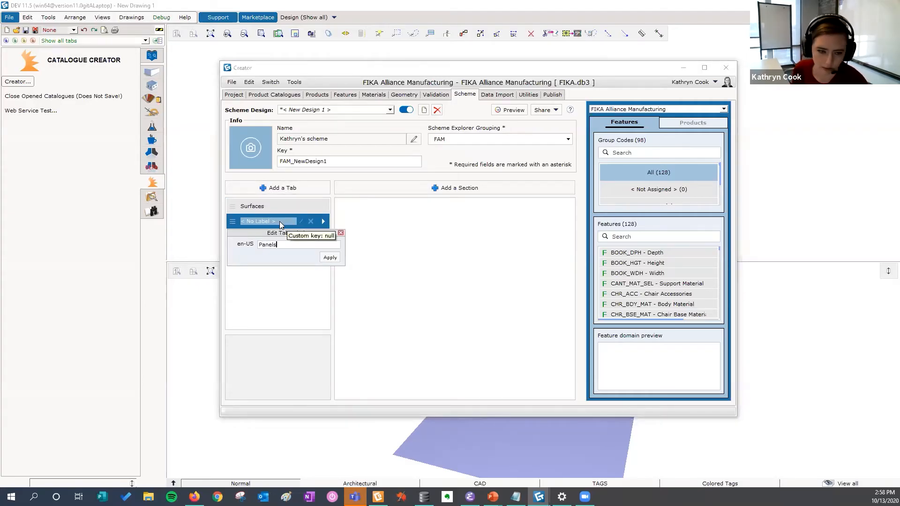
click(332, 257)
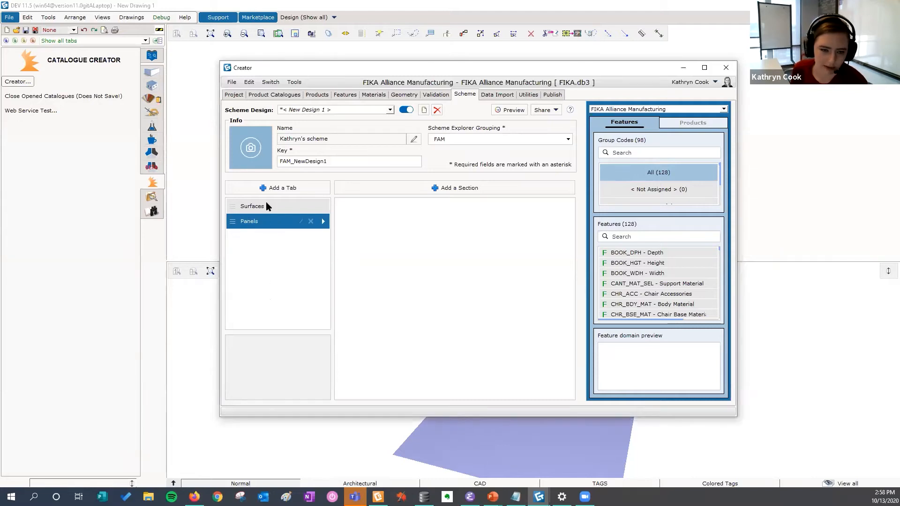
Step: Preview the scheme and view its Surfaces tab before closing the preview
click(521, 110)
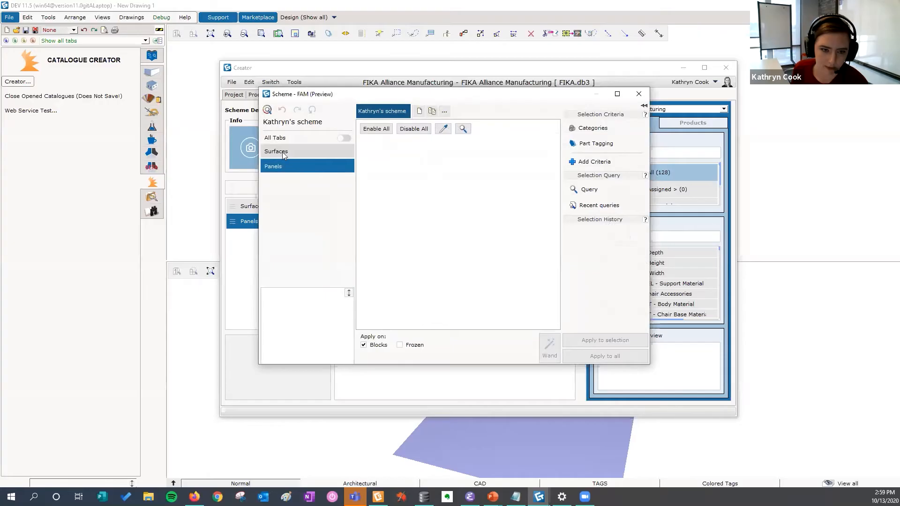
click(288, 152)
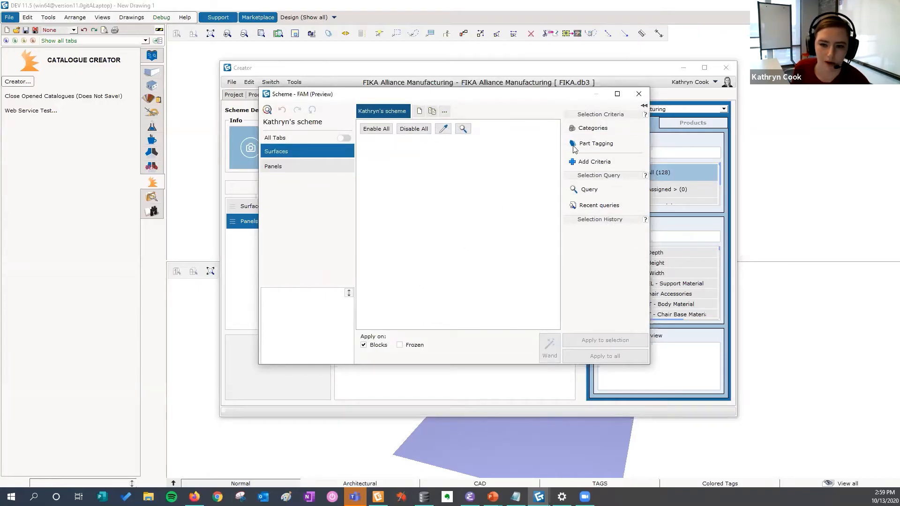
click(638, 94)
Step: Add a section labelled Materials to the Surfaces tab
double_click(288, 222)
click(258, 206)
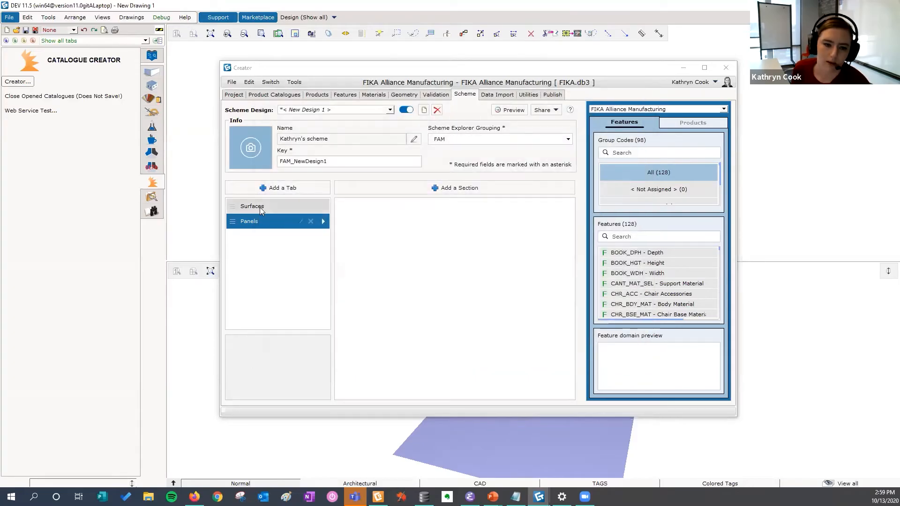
click(454, 188)
click(397, 203)
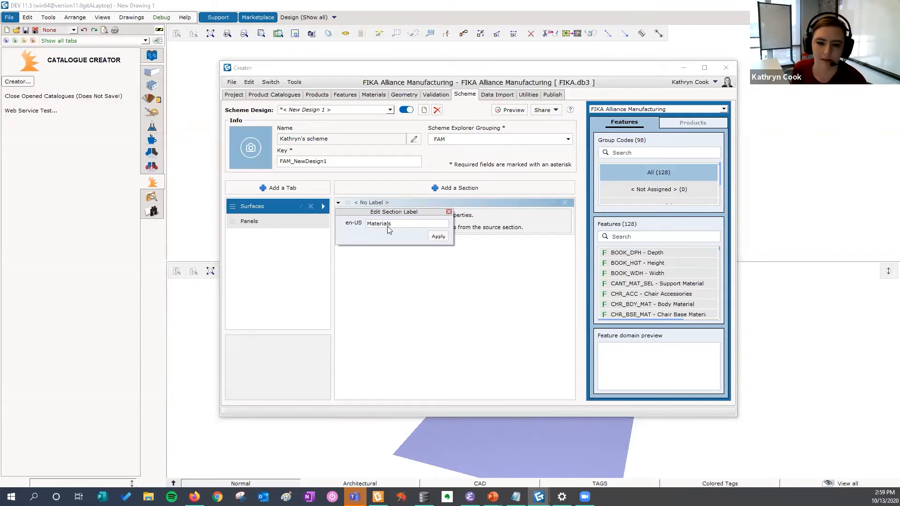
click(438, 237)
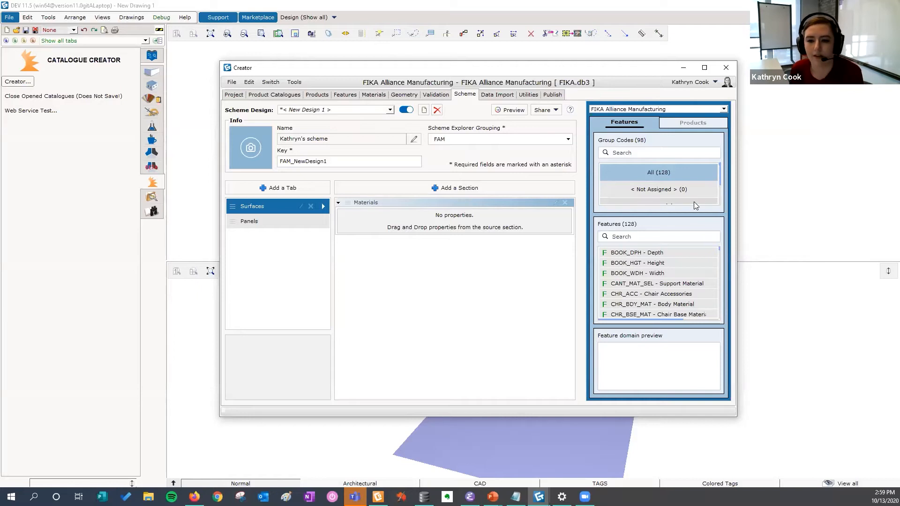
Step: Add the WS_120_WDH_L width feature from the LEFT_WIDTH group code to the Materials section
drag(664, 63, 664, 26)
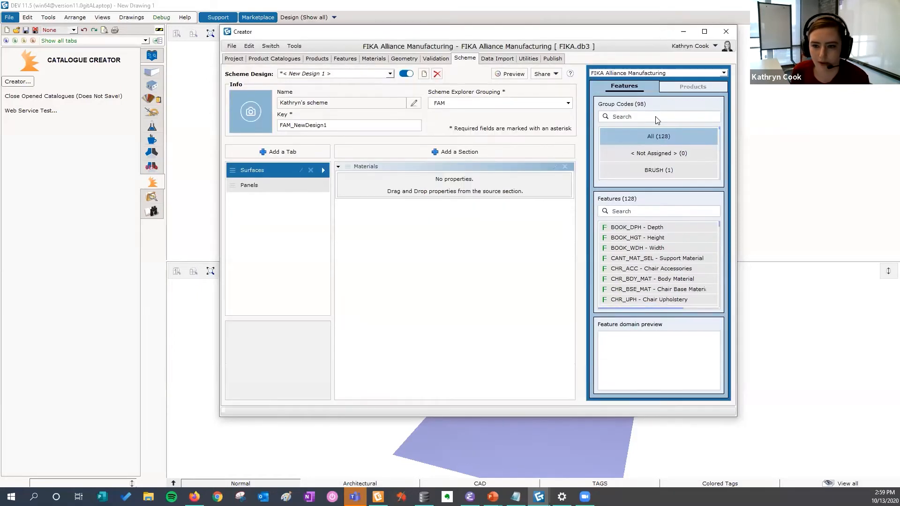
scroll(664, 159, down, 2)
scroll(664, 160, up, 15)
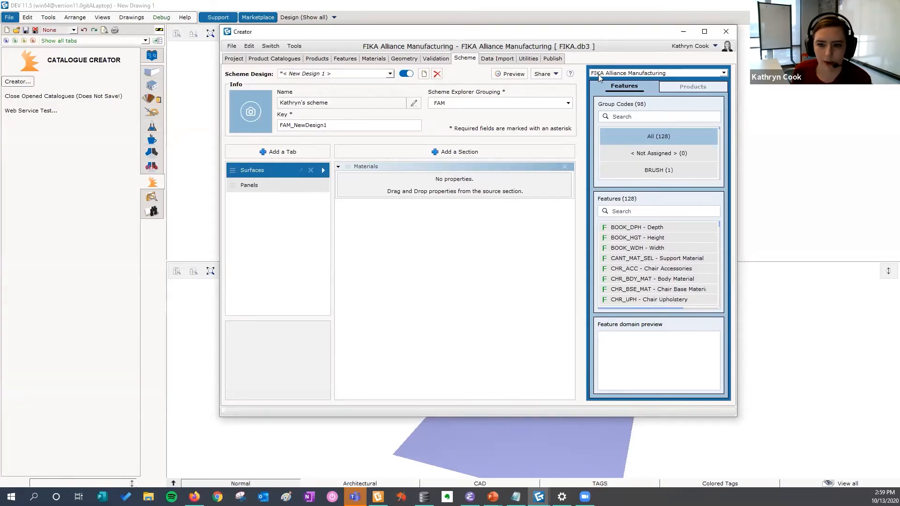
scroll(675, 173, down, 3)
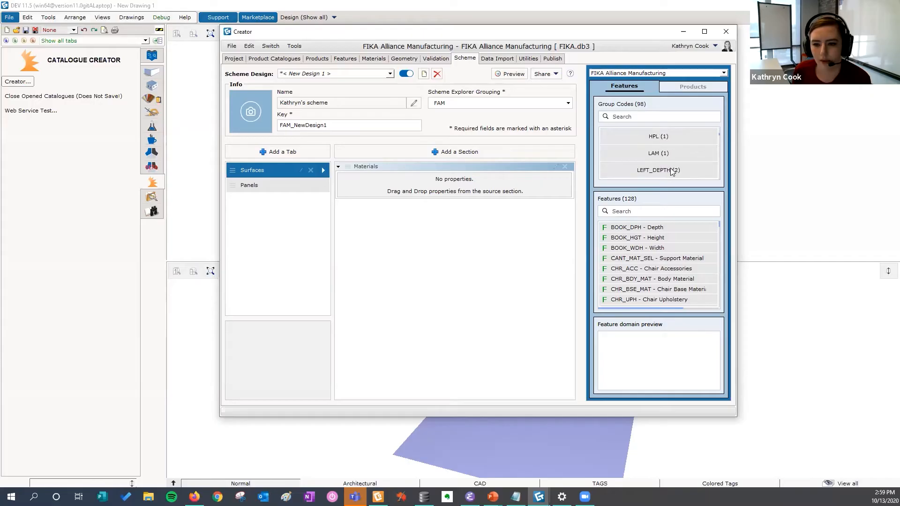
scroll(671, 171, down, 3)
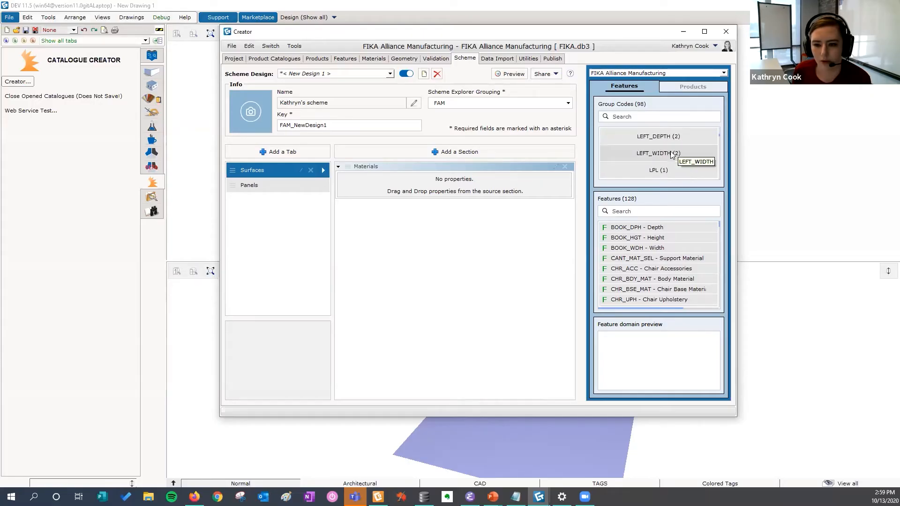
click(682, 151)
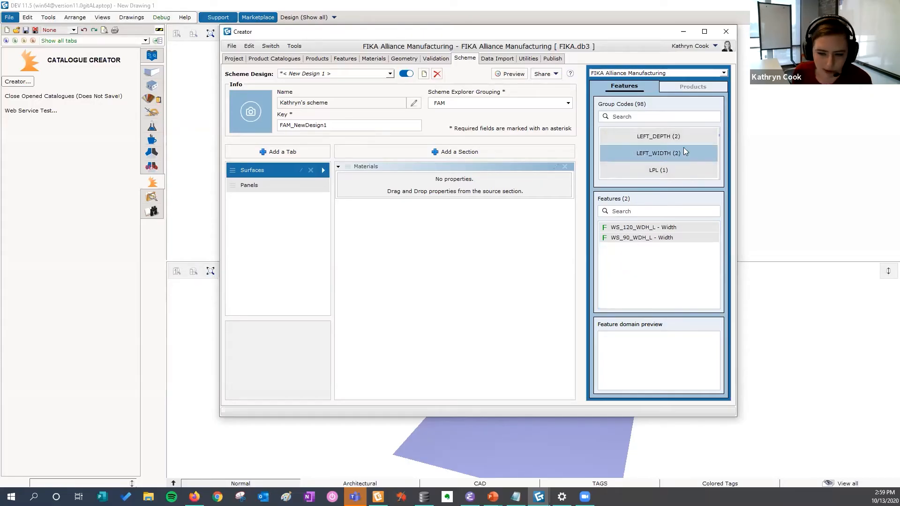
click(648, 229)
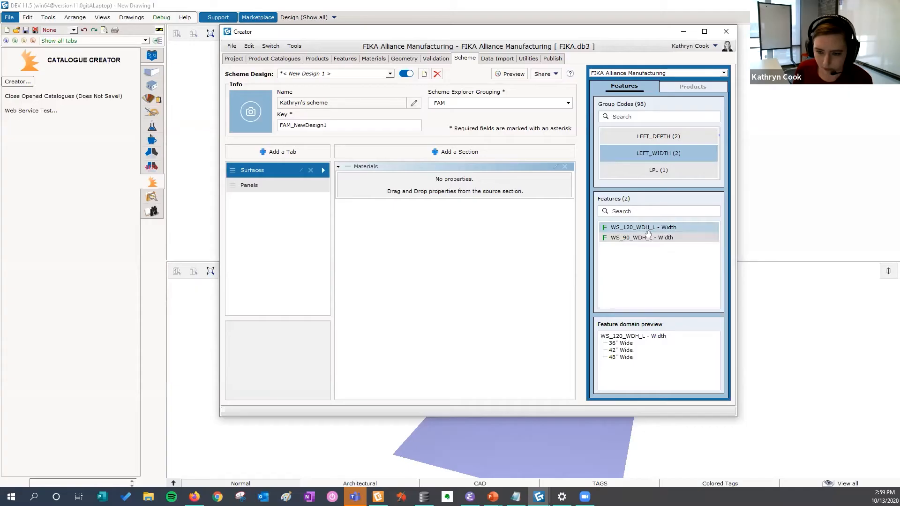
drag(648, 233, 453, 179)
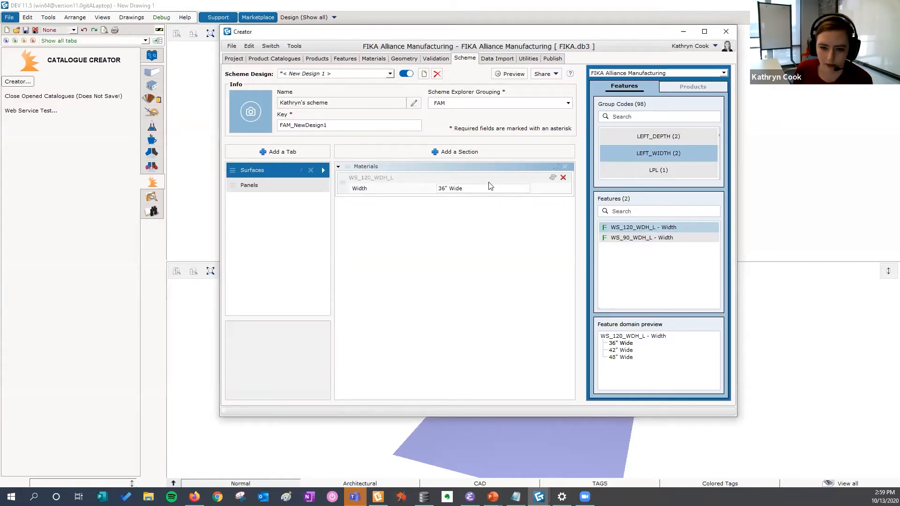
click(412, 187)
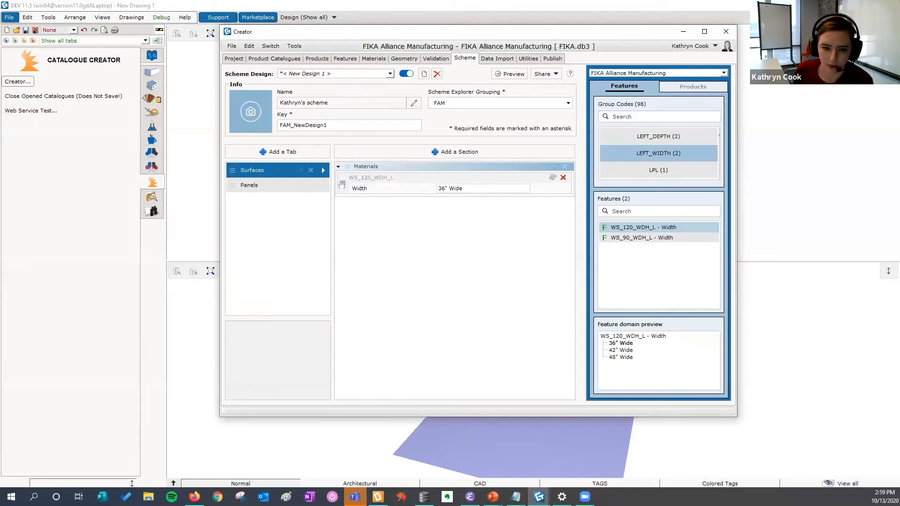
Step: Add the MAT_LAM_LPL laminate feature from the LPL group code to the Materials section
double_click(665, 238)
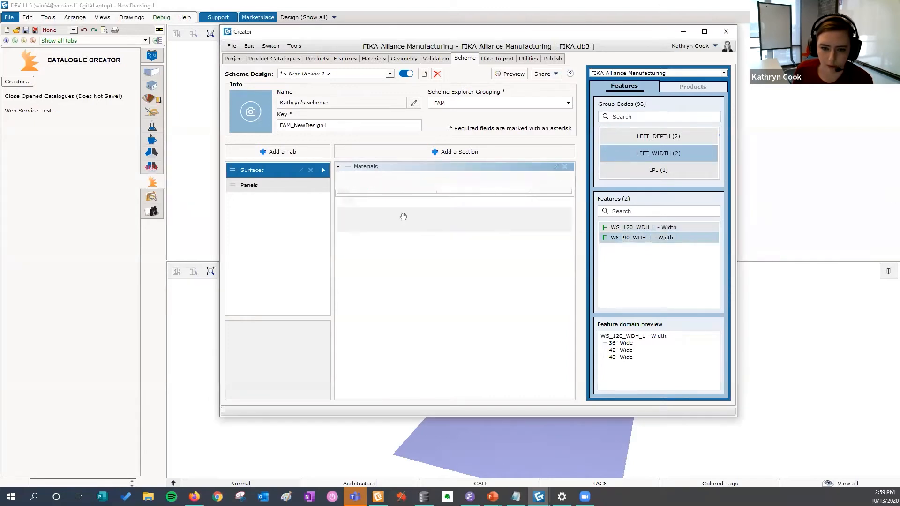
click(675, 135)
click(668, 173)
drag(658, 227, 418, 190)
Step: Move the Materials section below the unlabelled section and remove the WS_90_WDH_L feature from it
drag(343, 185, 346, 206)
drag(347, 168, 334, 217)
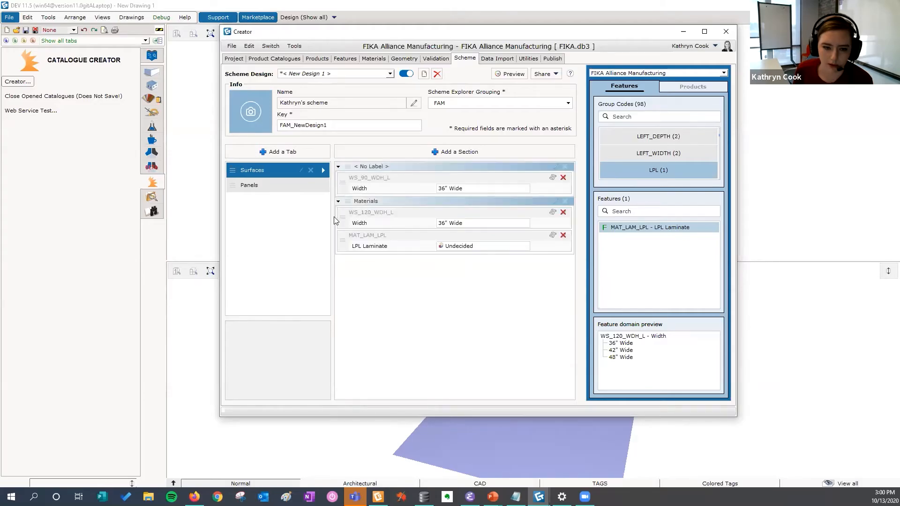
click(563, 178)
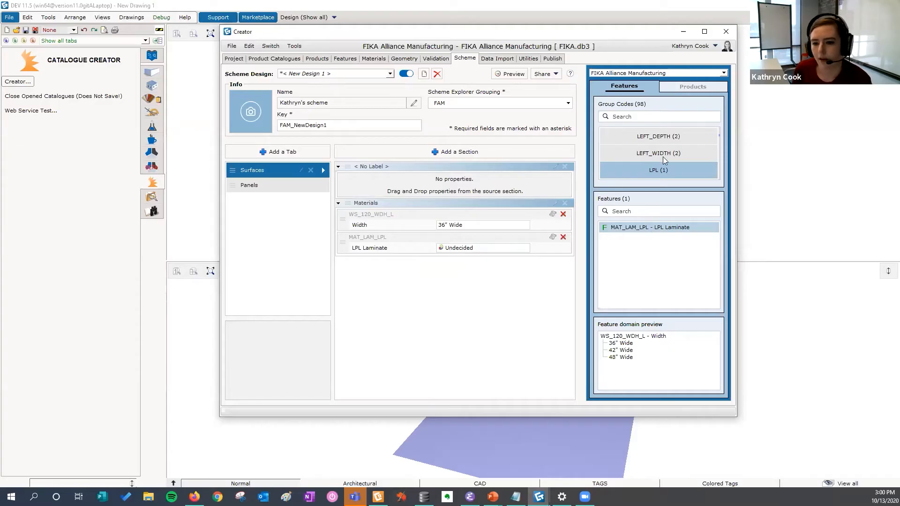
Step: Browse the STORFR_MAT_FINISH group code and preview the domains of its finish features
scroll(666, 156, down, 5)
scroll(695, 164, down, 3)
scroll(695, 165, down, 5)
scroll(693, 165, down, 6)
scroll(693, 165, up, 3)
click(690, 154)
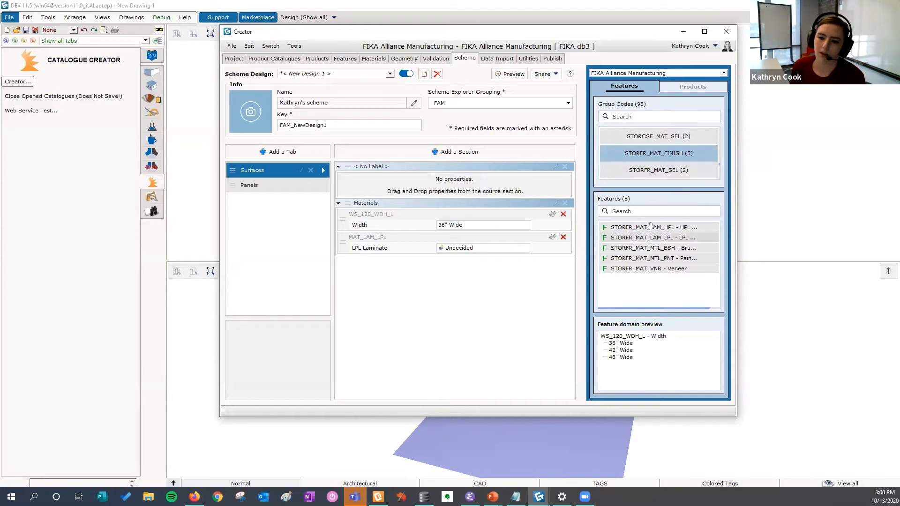
click(654, 250)
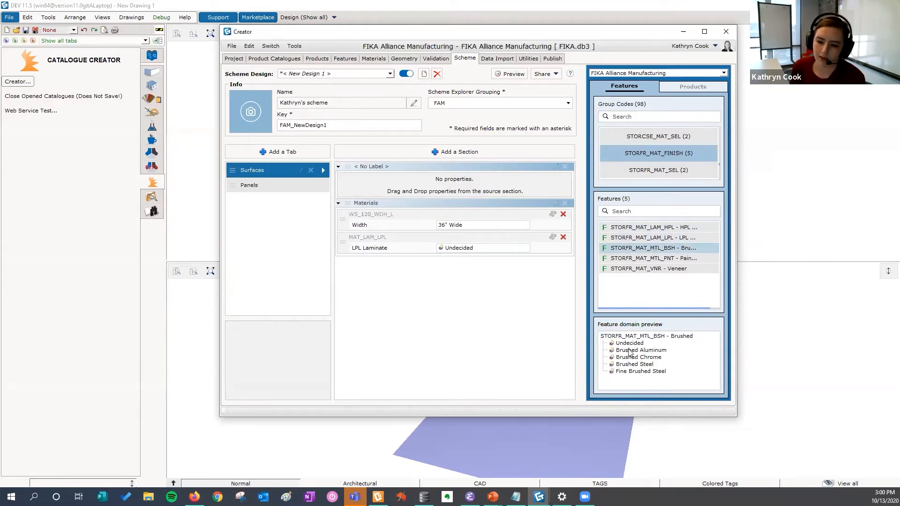
click(651, 258)
click(657, 270)
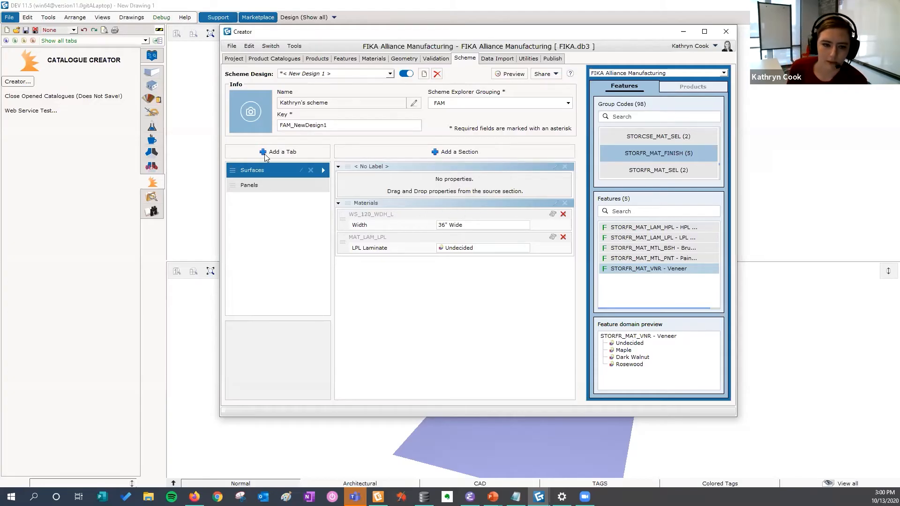
Step: Set the FIKA-CAB-BBF-1518 pedestal product as the scheme's preview product
double_click(264, 172)
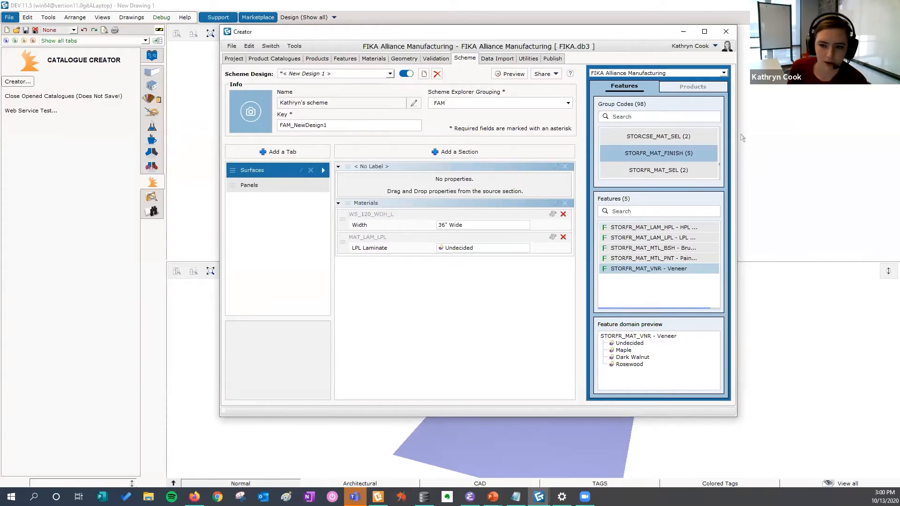
click(692, 86)
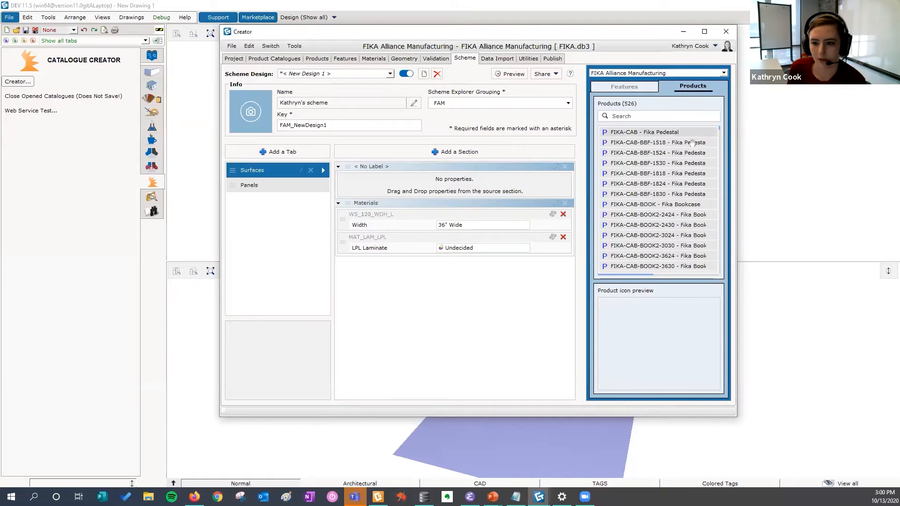
click(675, 145)
drag(675, 143, 301, 365)
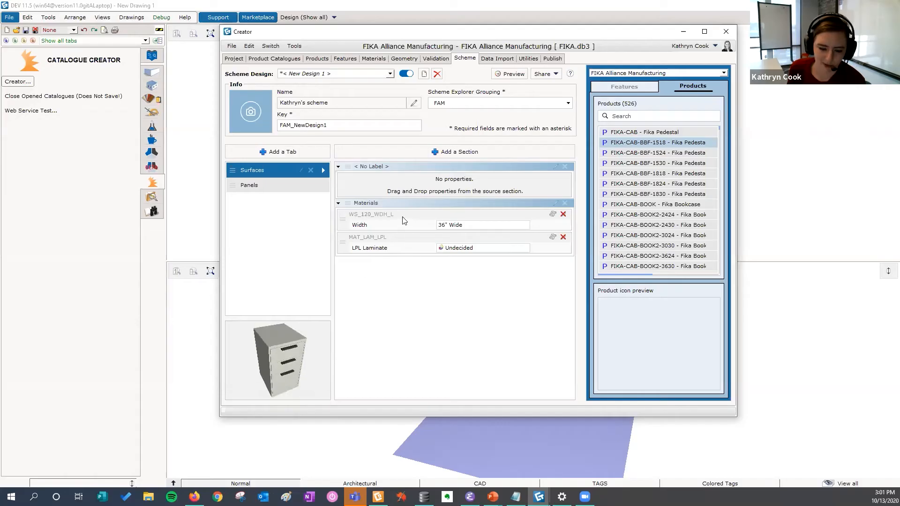
mouse_move(302, 361)
mouse_down()
mouse_move(317, 329)
mouse_move(310, 347)
mouse_move(284, 360)
mouse_move(252, 362)
mouse_move(318, 355)
mouse_up()
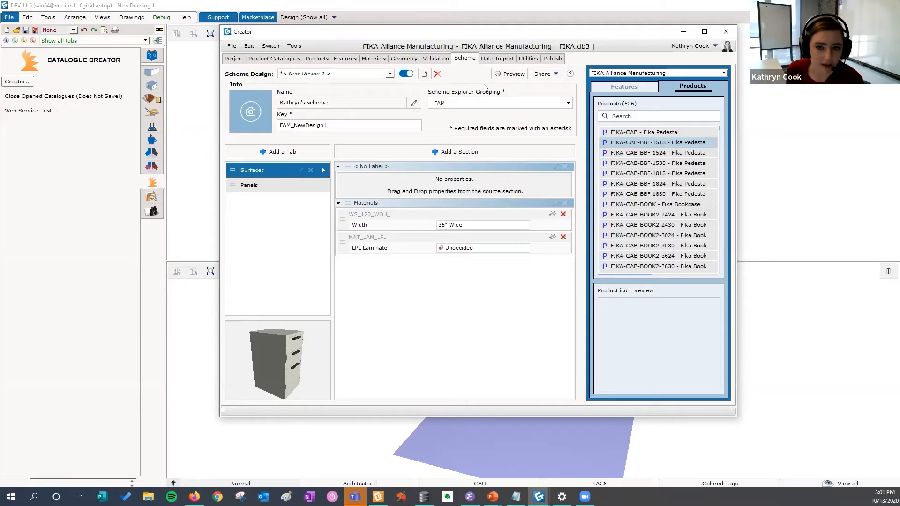
Step: Preview the scheme and toggle the Width and LPL Laminate properties on and off
click(510, 76)
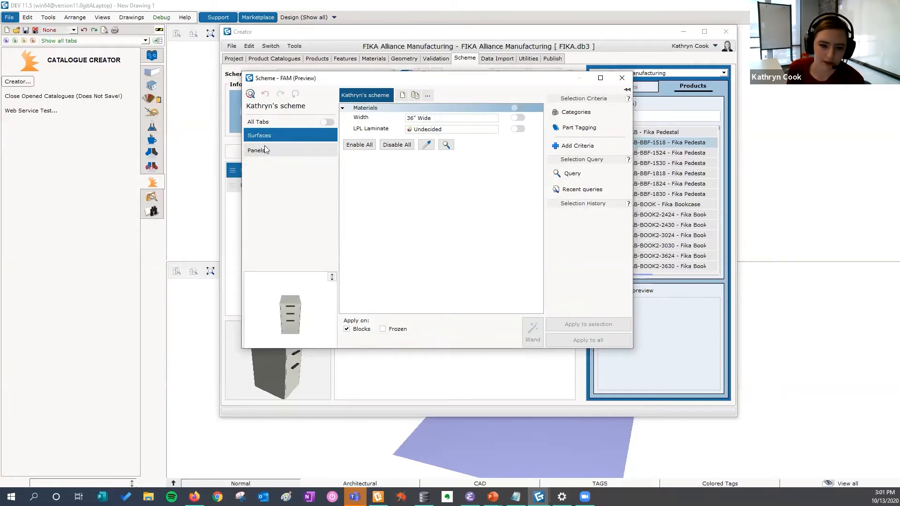
mouse_move(295, 314)
mouse_down()
mouse_move(311, 283)
mouse_move(321, 327)
mouse_move(294, 309)
mouse_up()
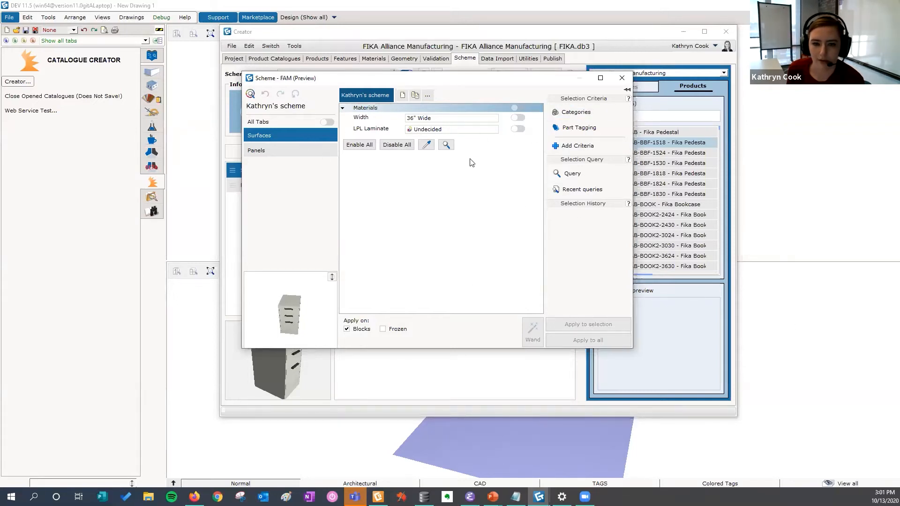
click(518, 117)
click(517, 129)
click(518, 117)
click(518, 129)
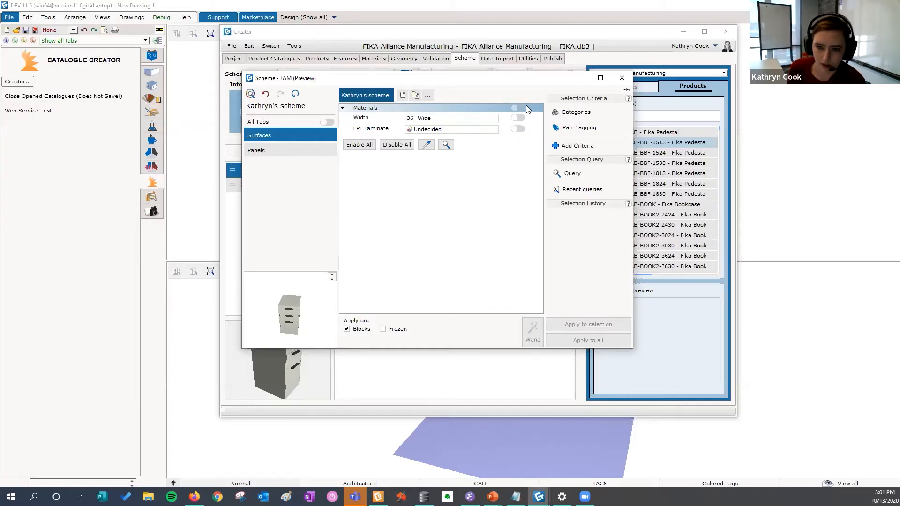
click(622, 78)
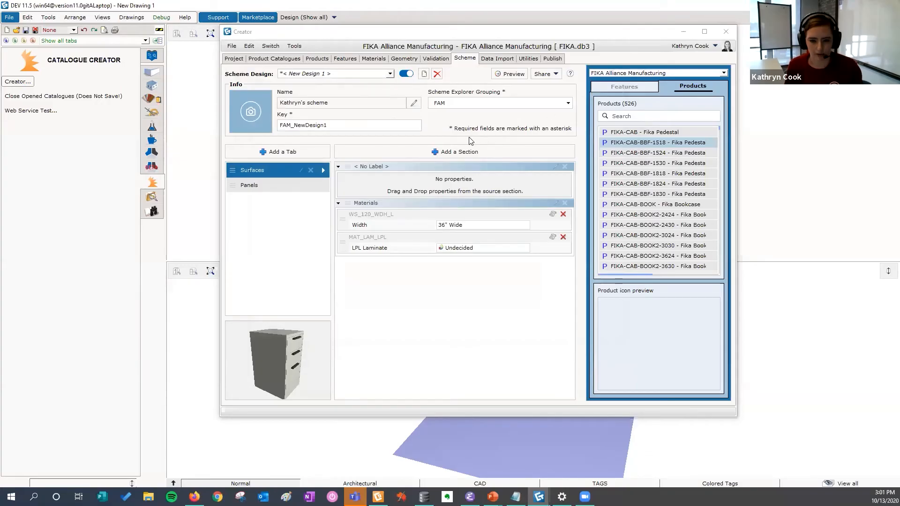